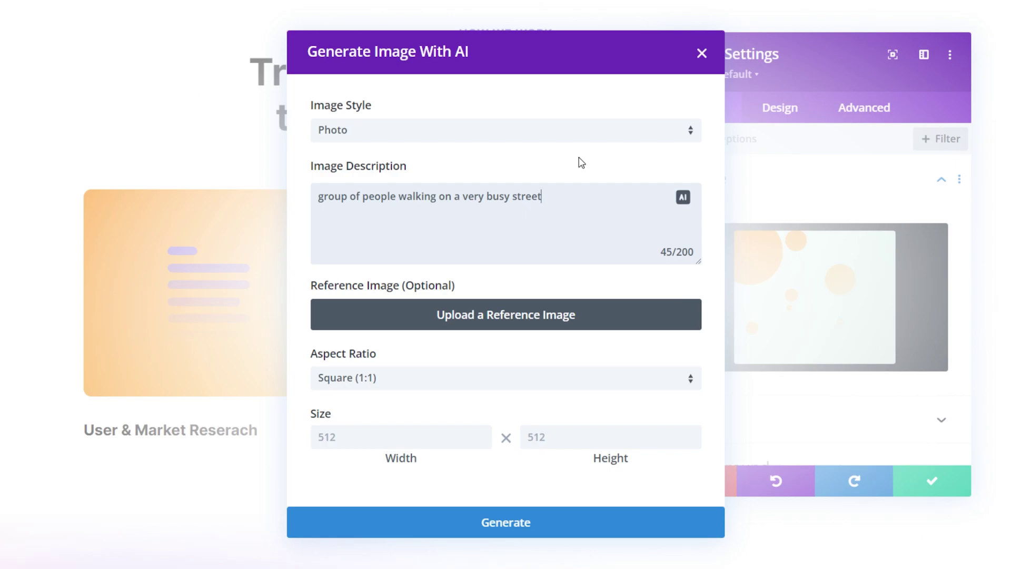
Step: Generate Digital Painting images of a woman at a rainy, neon-lit bus station
click(551, 522)
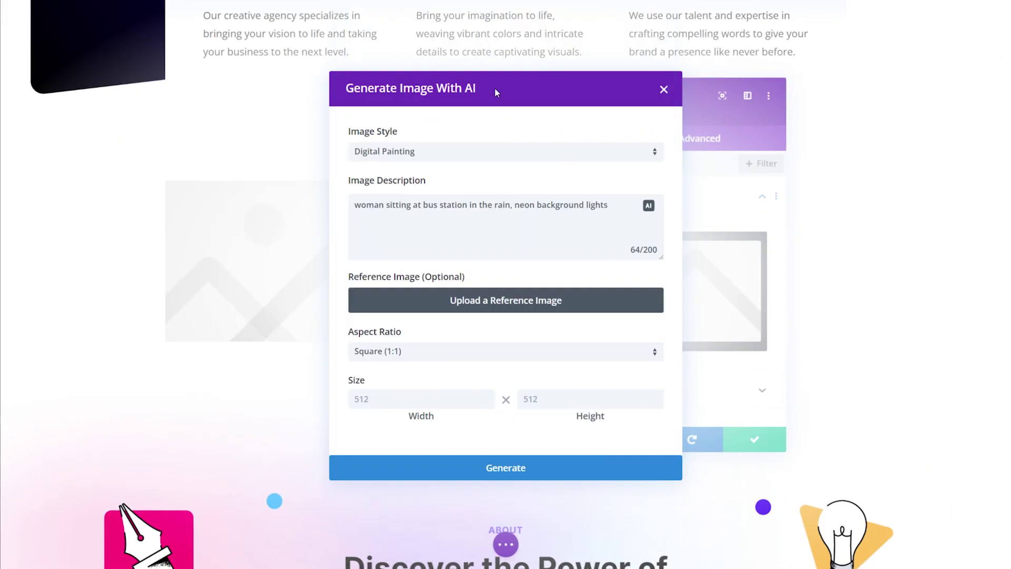
Step: Generate the neon bus-station images, then move on to the microphone portrait's Image module
click(552, 467)
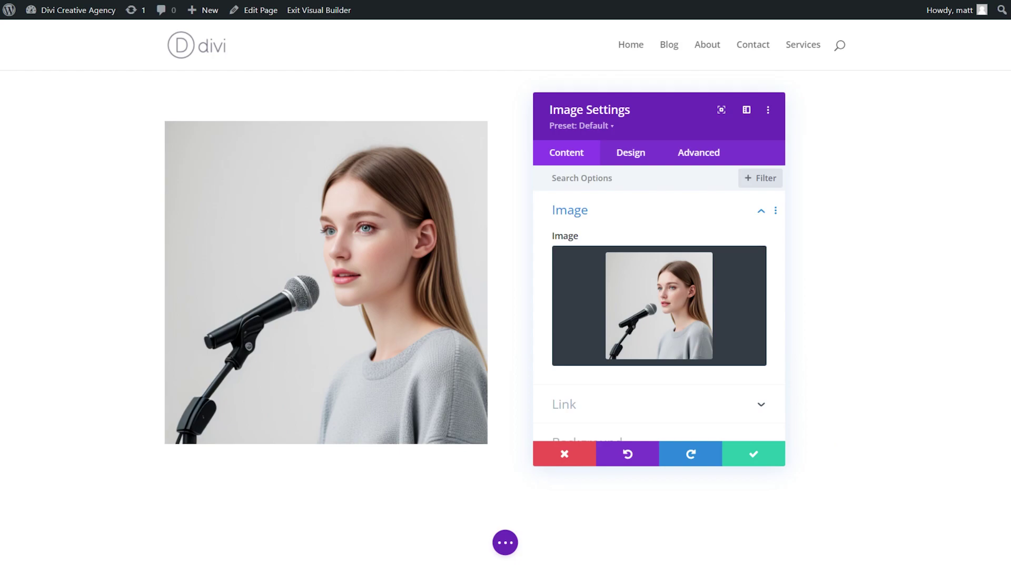
Step: Restyle the microphone portrait with a new AI art style via Change Style
mouse_move(659, 305)
click(690, 265)
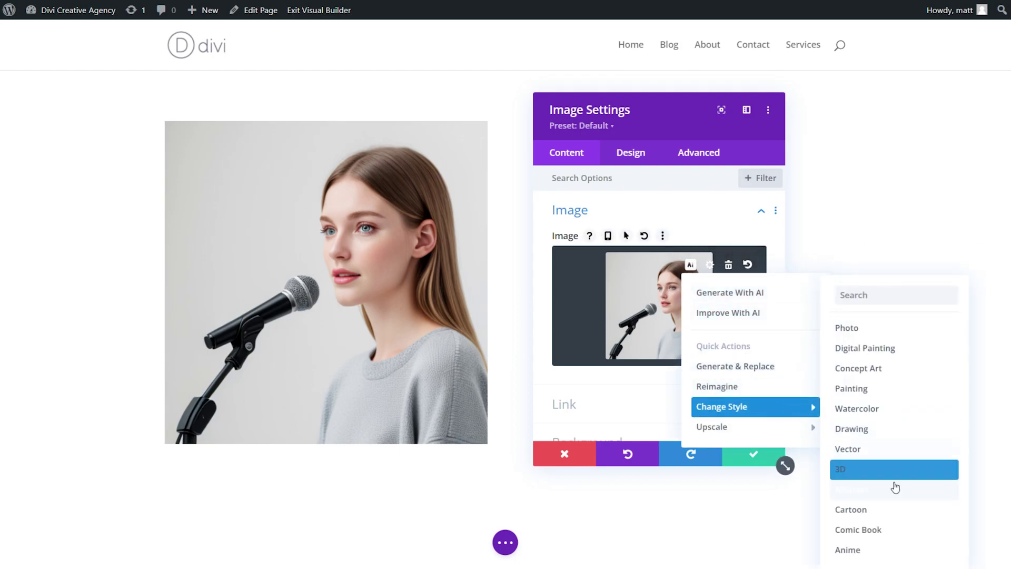
click(895, 506)
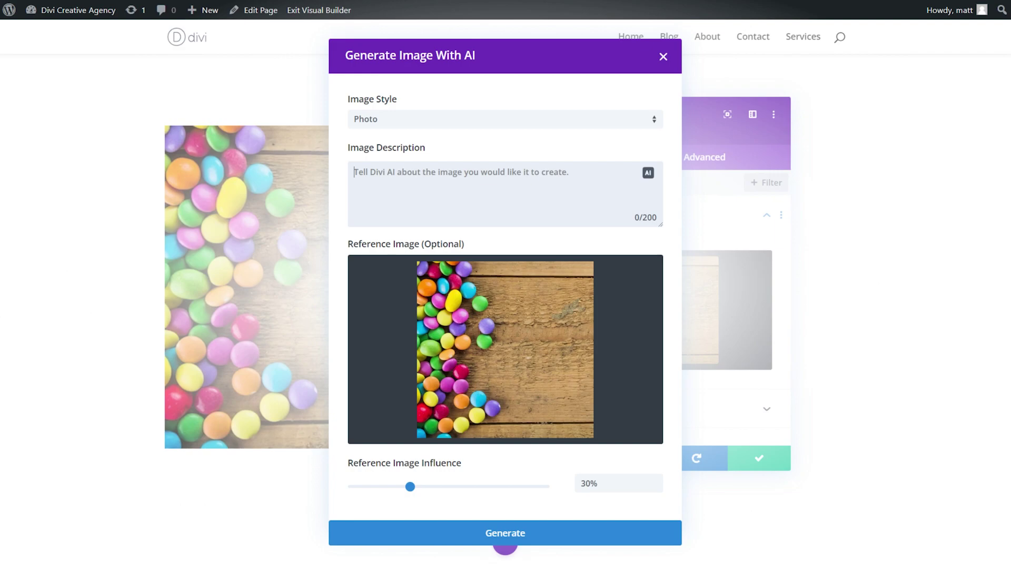
Step: Generate 'coffee beans' images using the candy-on-wood photo as reference
text(coffe)
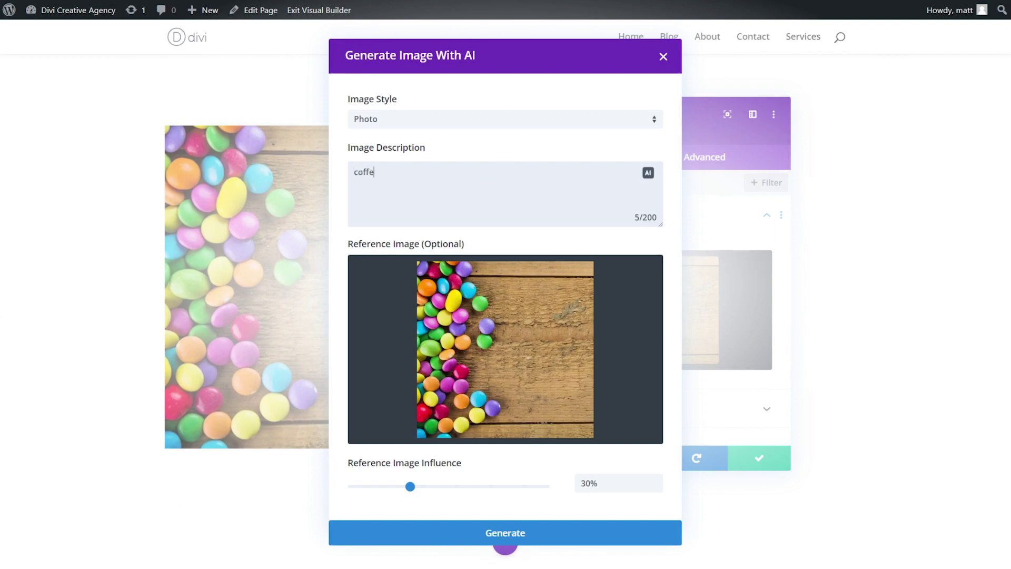
text(e beans)
click(513, 535)
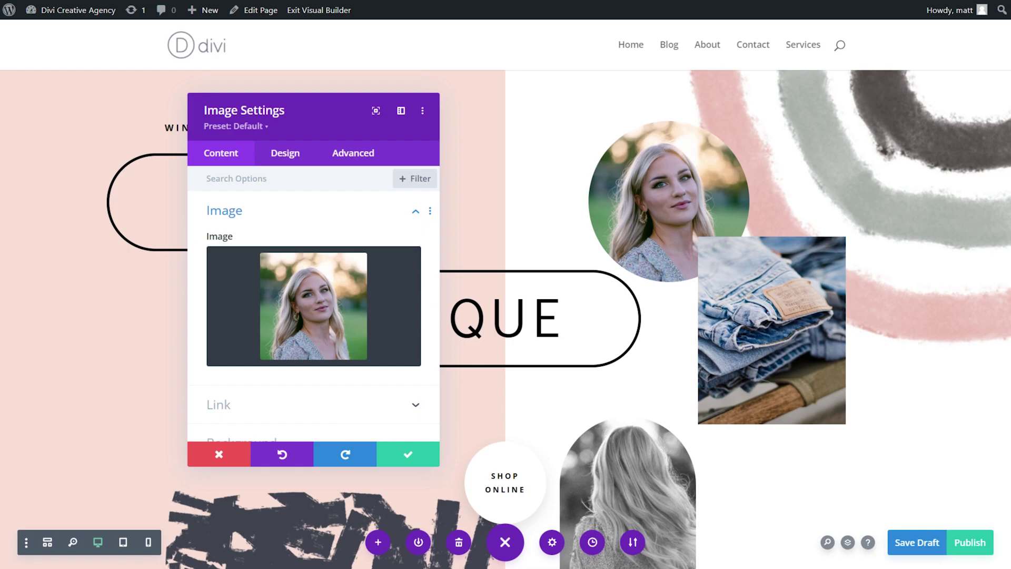
mouse_move(313, 305)
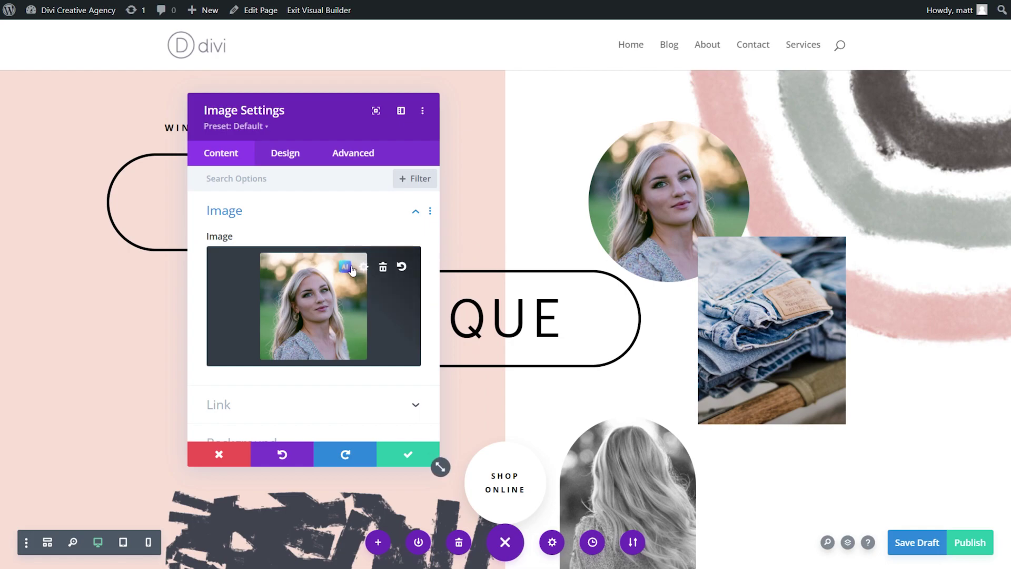
Step: Improve the blonde portrait with the prompt 'A woman wearing a green beanie, winter, christmas, snowy, snowing'
click(346, 264)
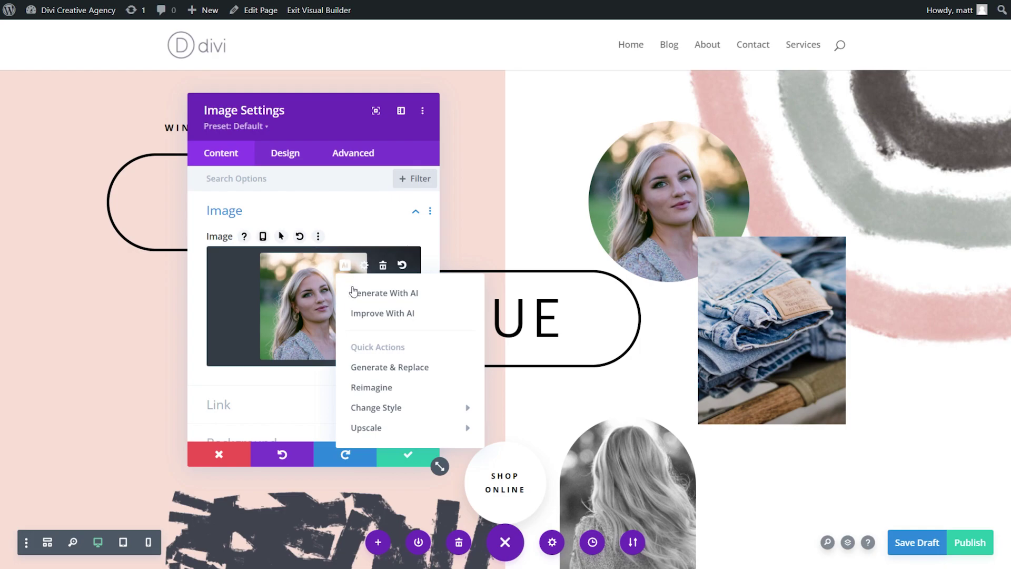
click(384, 322)
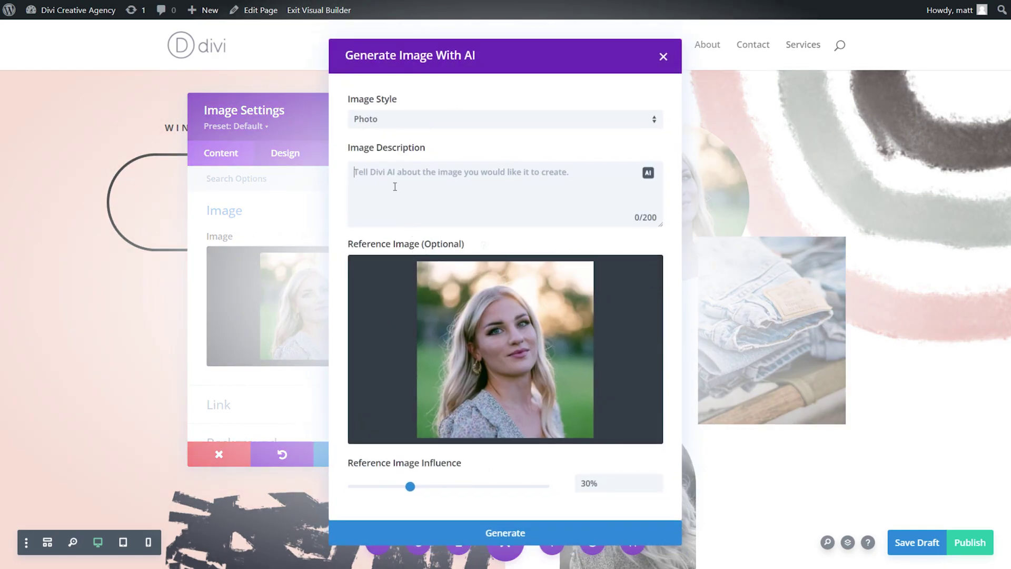
click(395, 184)
text(A woman wearing a green bean)
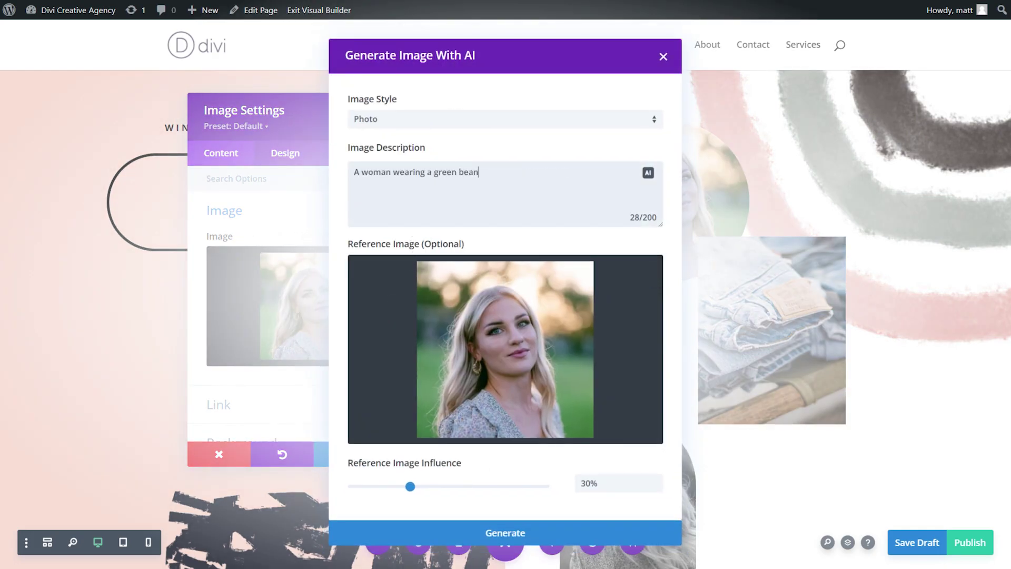
text(ie, winter, christmas, snowy, snowing)
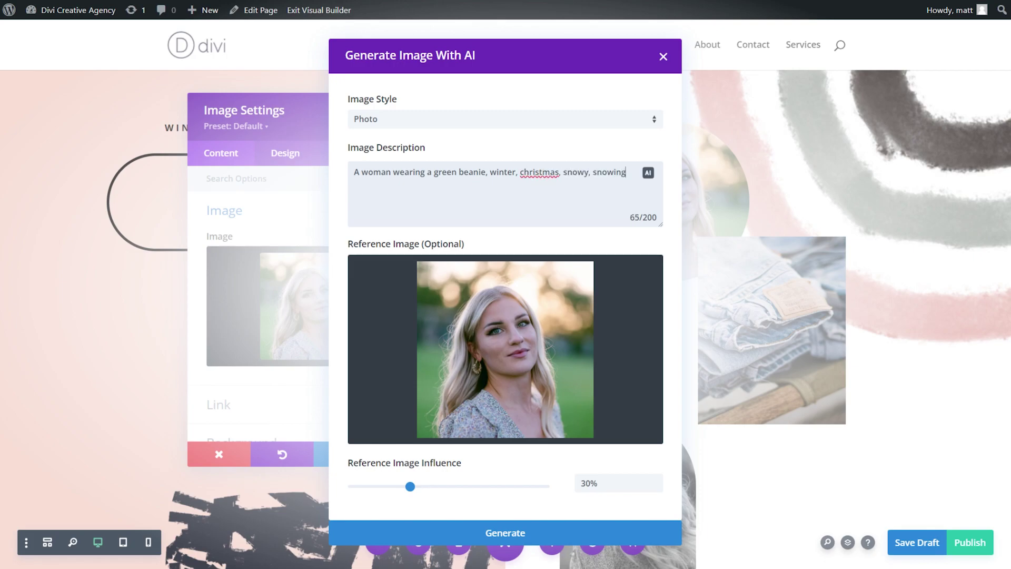
click(497, 534)
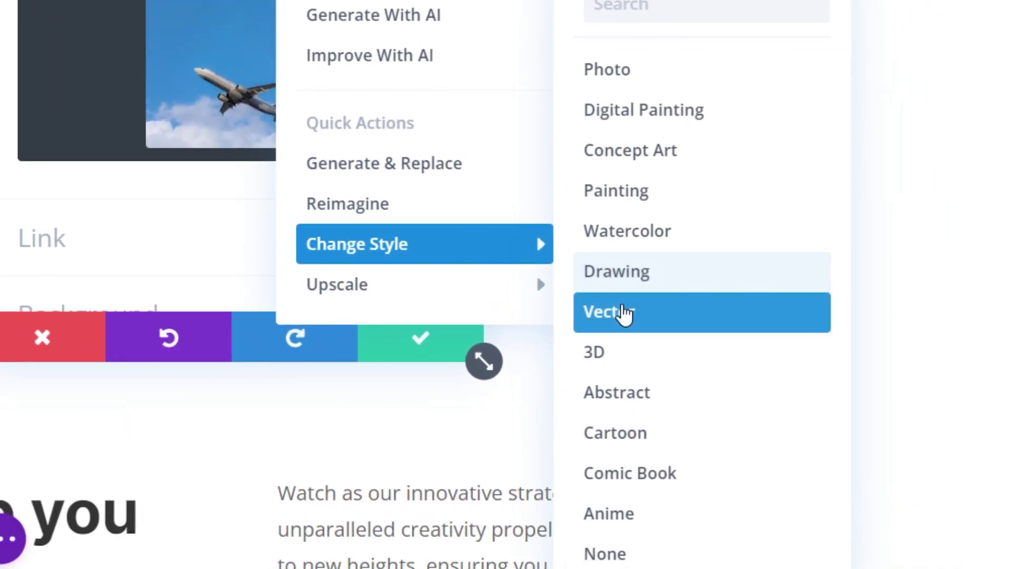
Step: Restyle the airplane photo as Vector art and the mountain lake photo as Watercolor
click(623, 314)
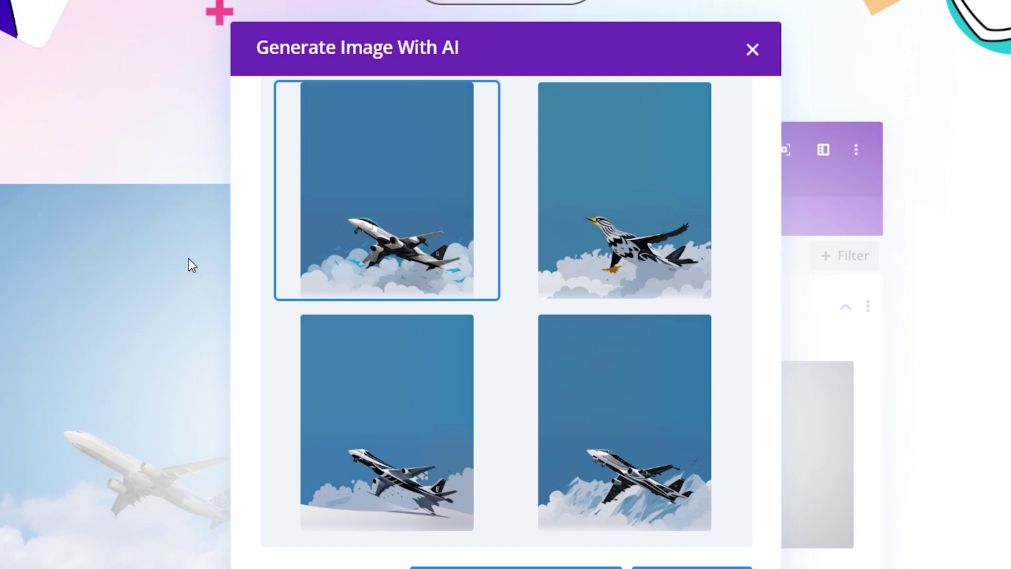
mouse_move(251, 63)
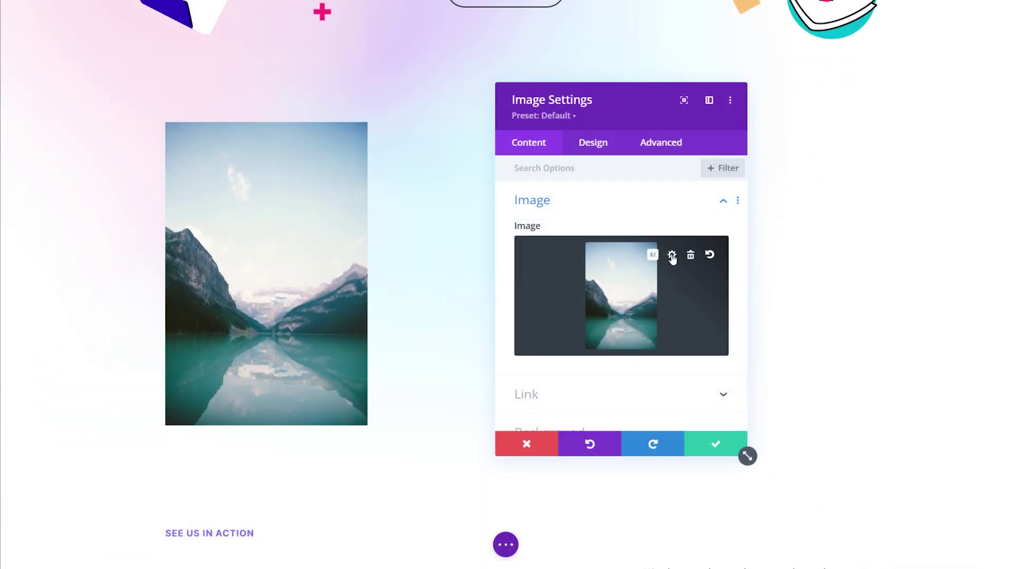
click(652, 255)
mouse_move(687, 397)
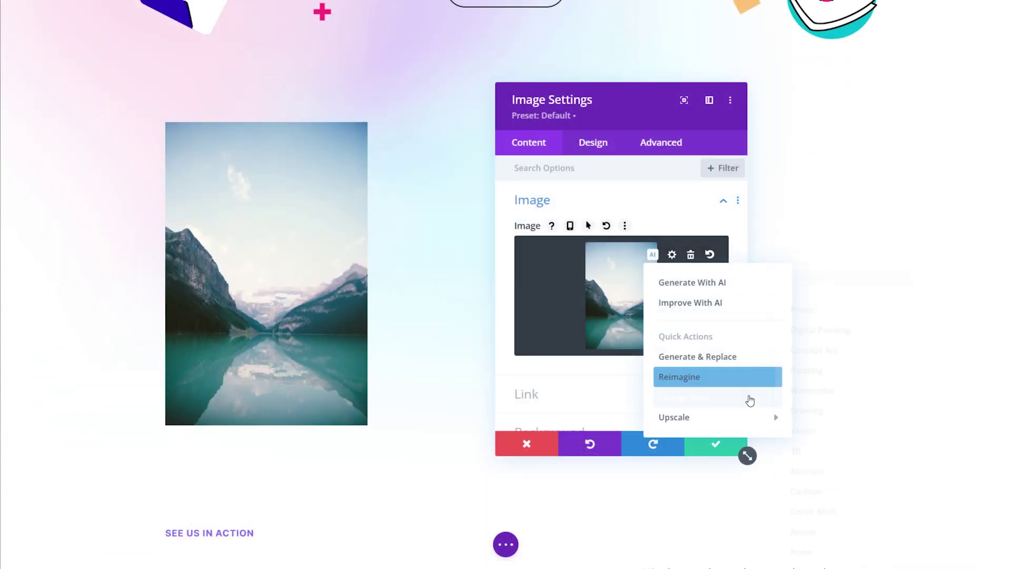
click(820, 390)
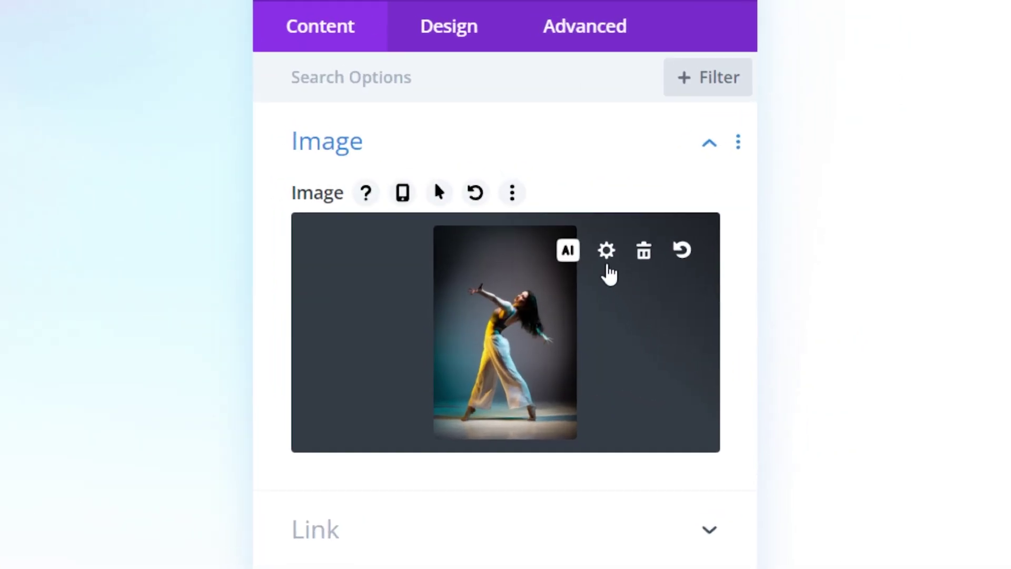
Step: Reimagine the dancer photo in Abstract Art style with the prompt 'underwater'
click(569, 252)
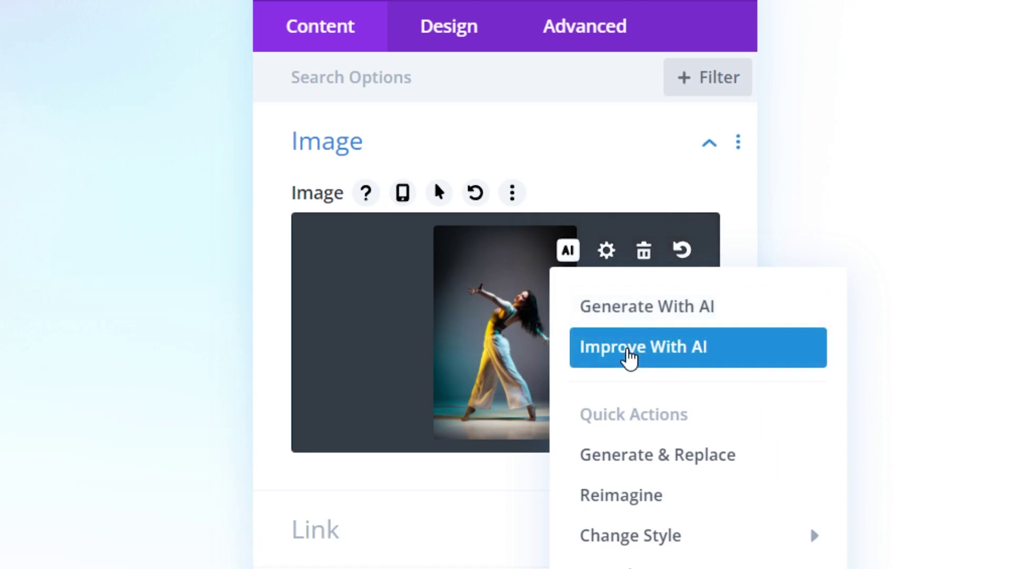
click(630, 358)
click(457, 104)
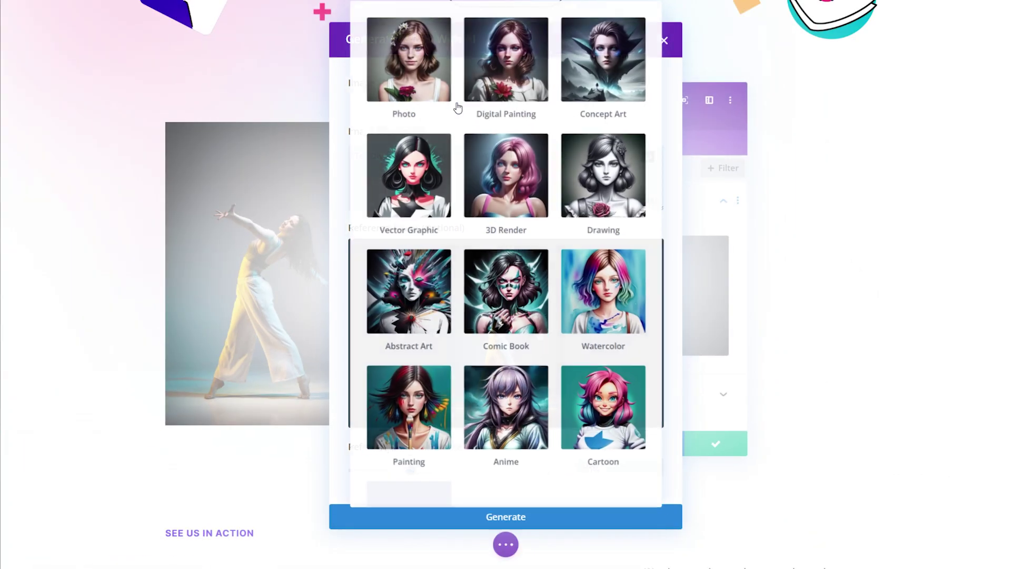
click(407, 308)
text(underwater)
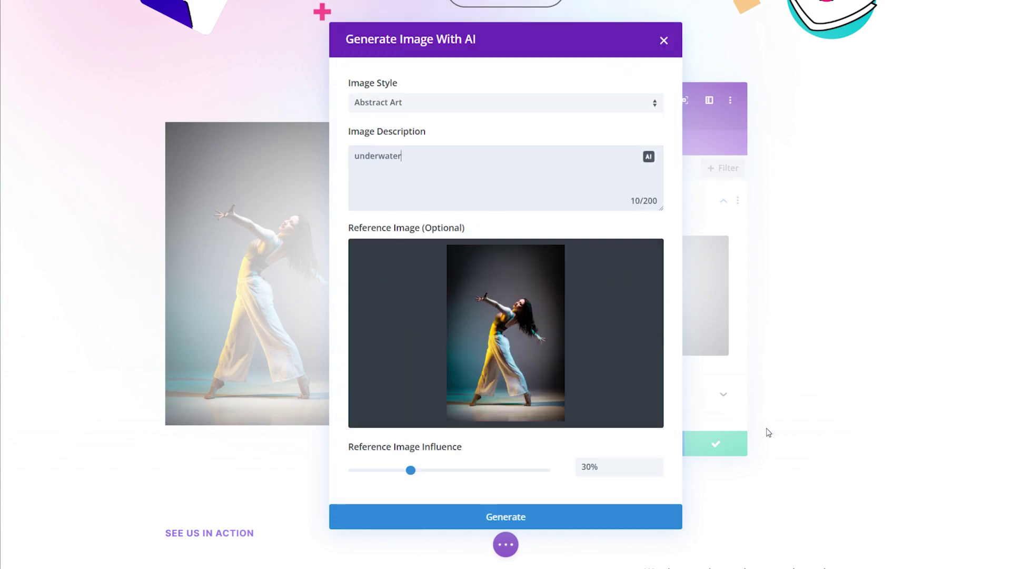
click(598, 515)
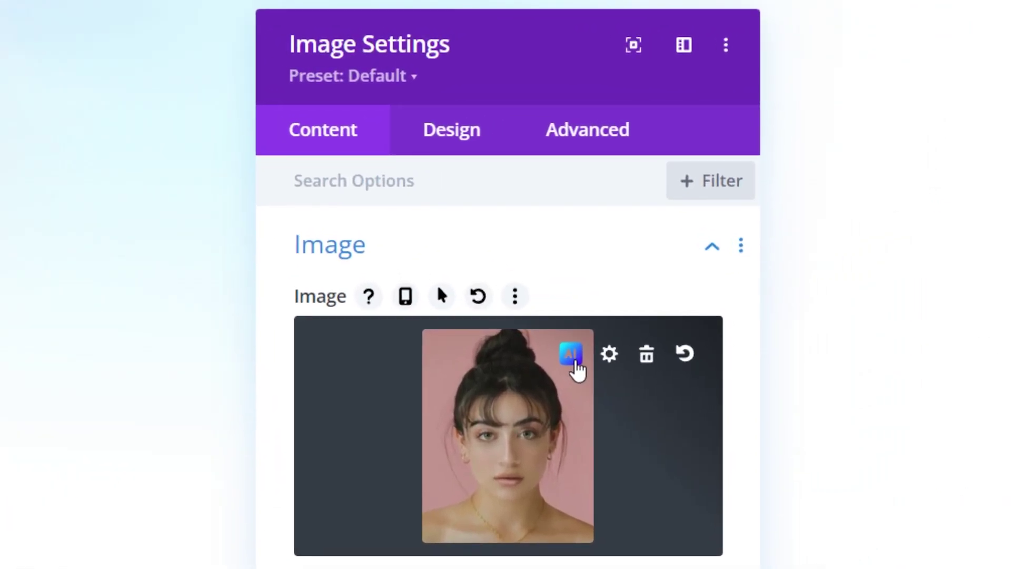
Step: Upscale the pink-background portrait at 2x with Divi AI
click(571, 356)
mouse_move(424, 266)
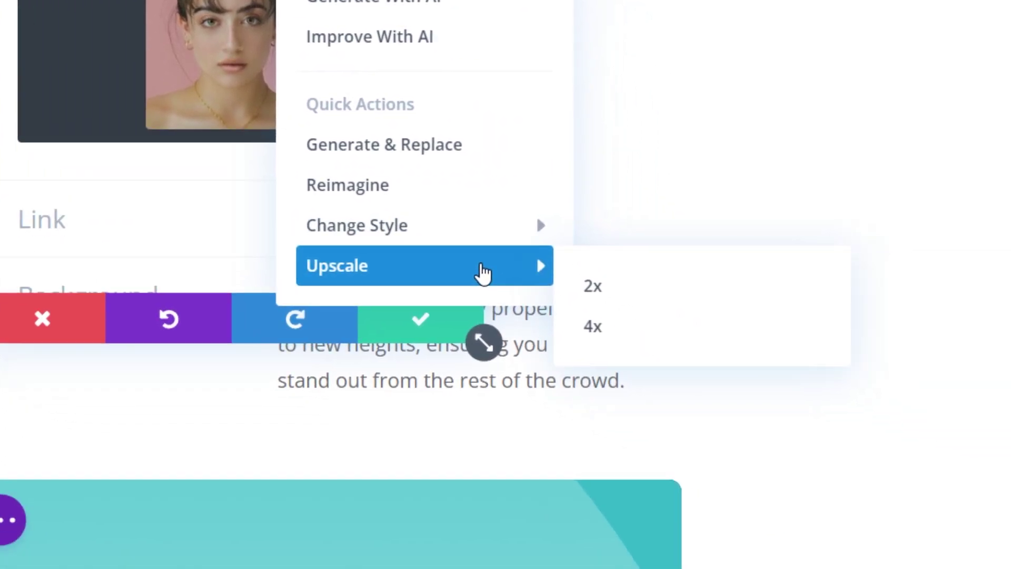
click(593, 286)
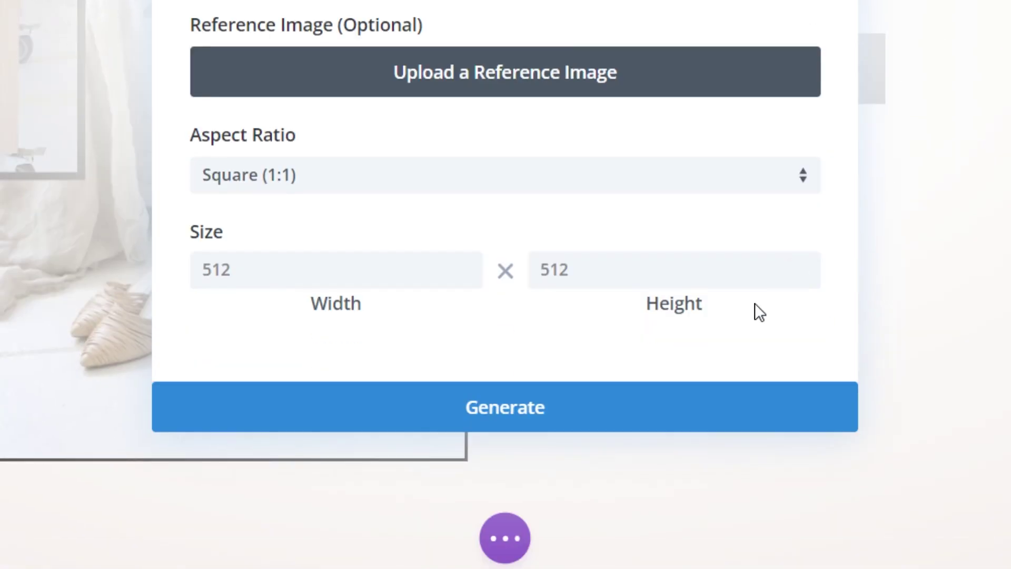
Step: Generate four elegant living-room photos from the AI-written Photo-style prompt
click(670, 408)
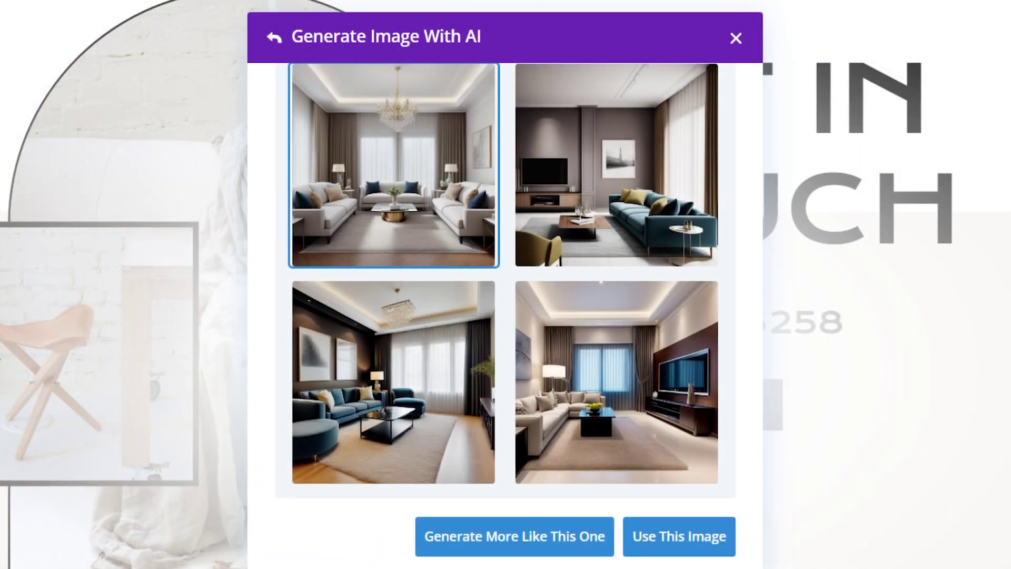